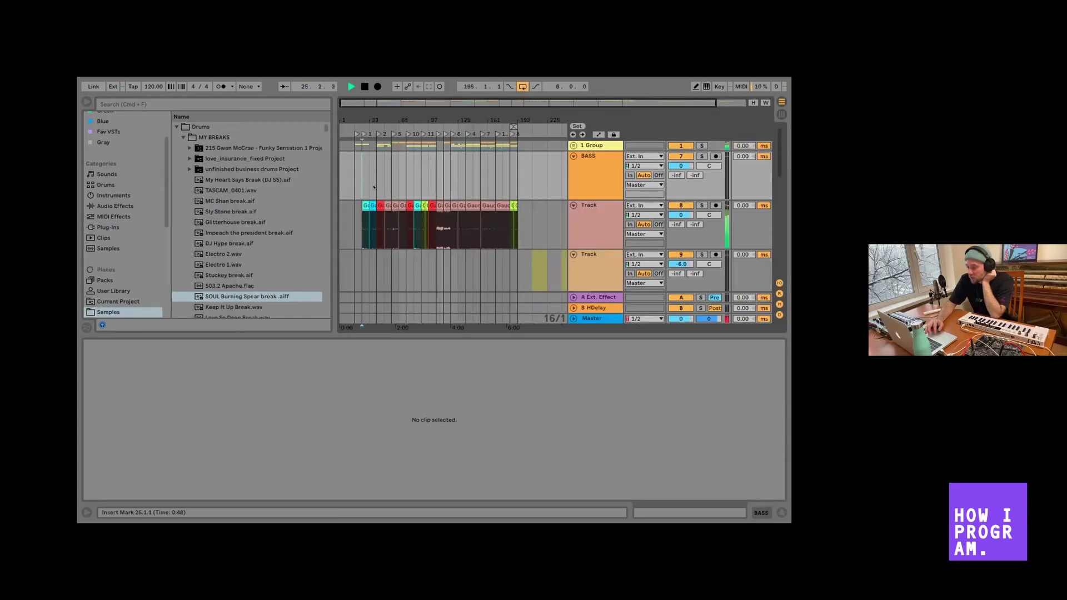
scroll(374, 189, "down", 2)
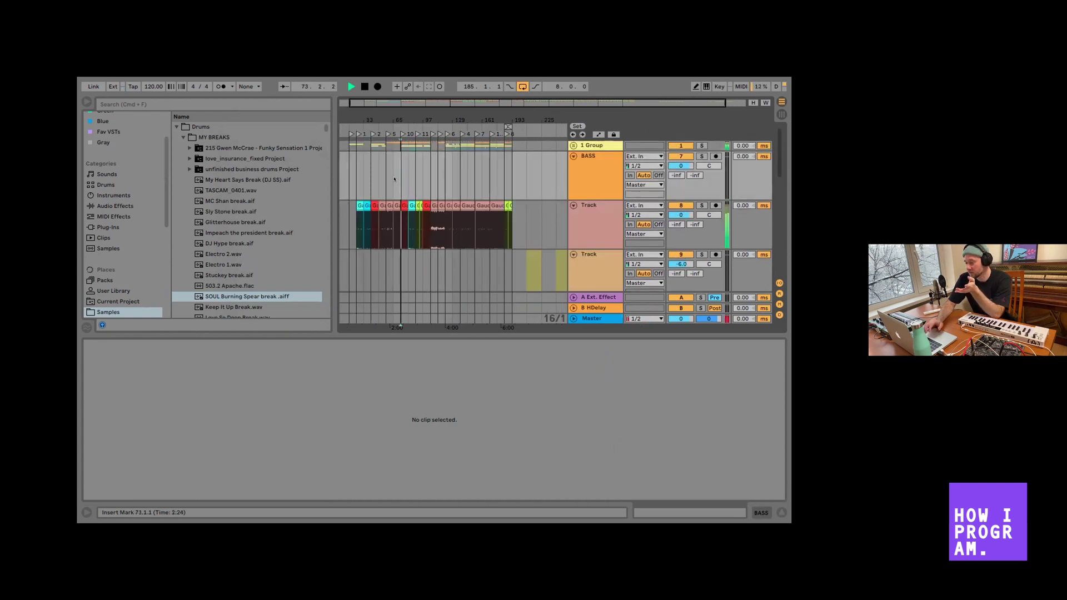
Zoom into the arrangement around bar 10 to inspect the drum, stab and FX tracks
left_click_drag(403, 121, 404, 114)
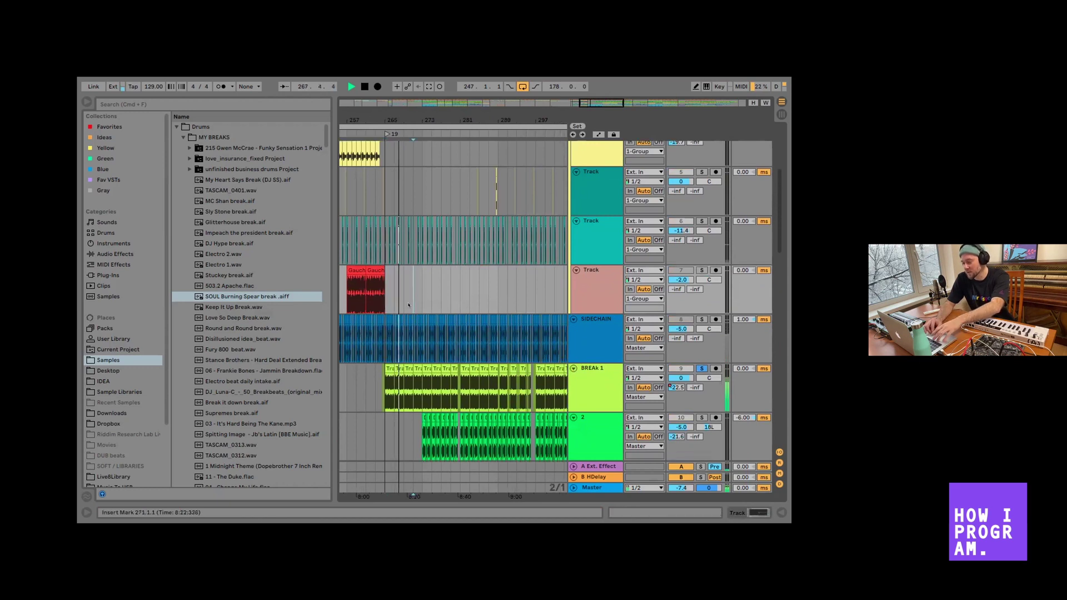
scroll(409, 307, "down", 4)
scroll(503, 287, "down", 6)
scroll(537, 278, "down", 2)
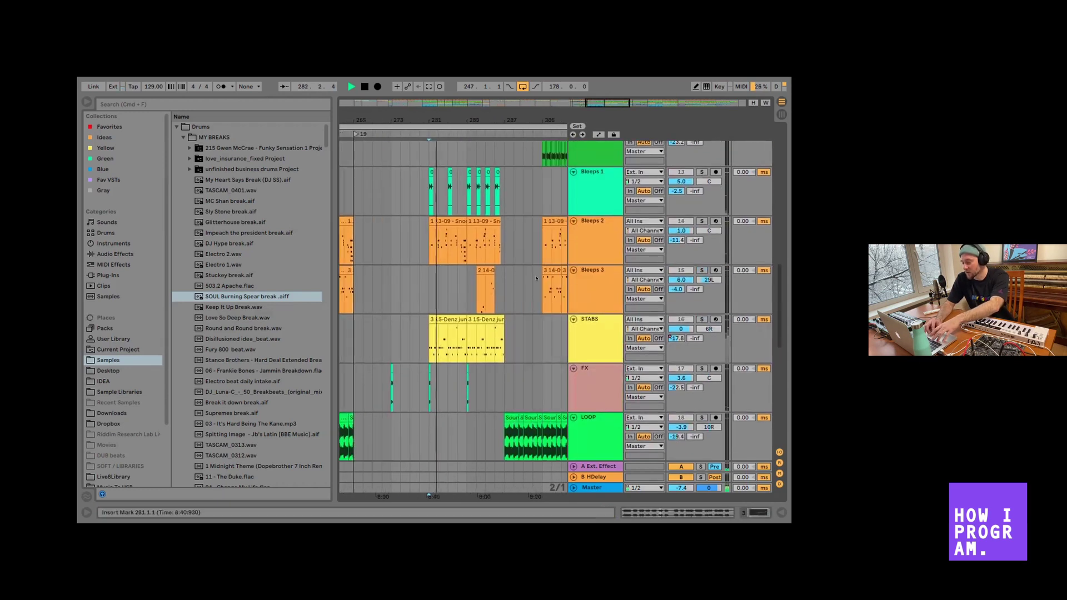